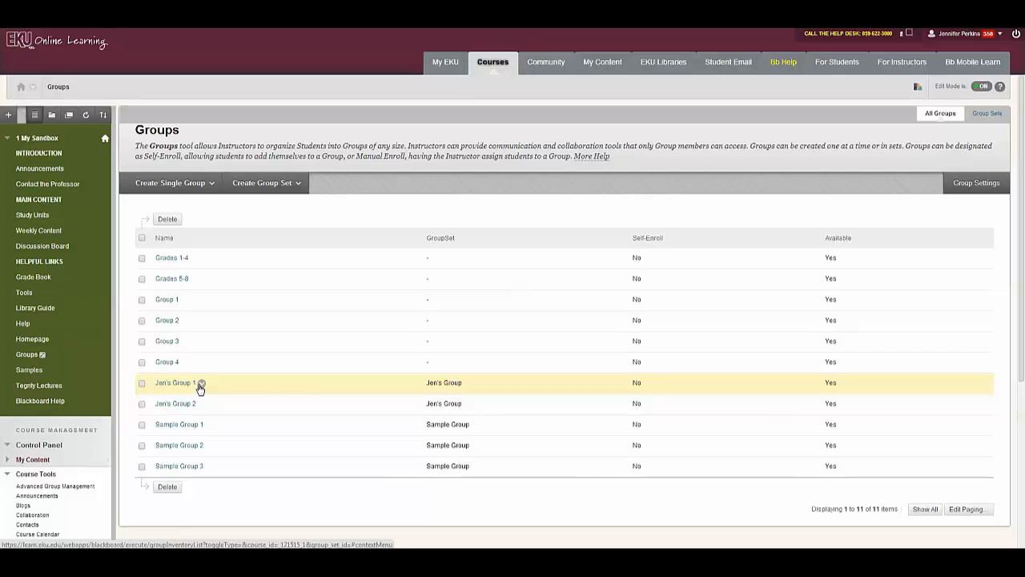
Open the group's Edit page and review its Wikis tool settings, graded out of 20 points
{"action": "left_click", "coordinate": [201, 386]}
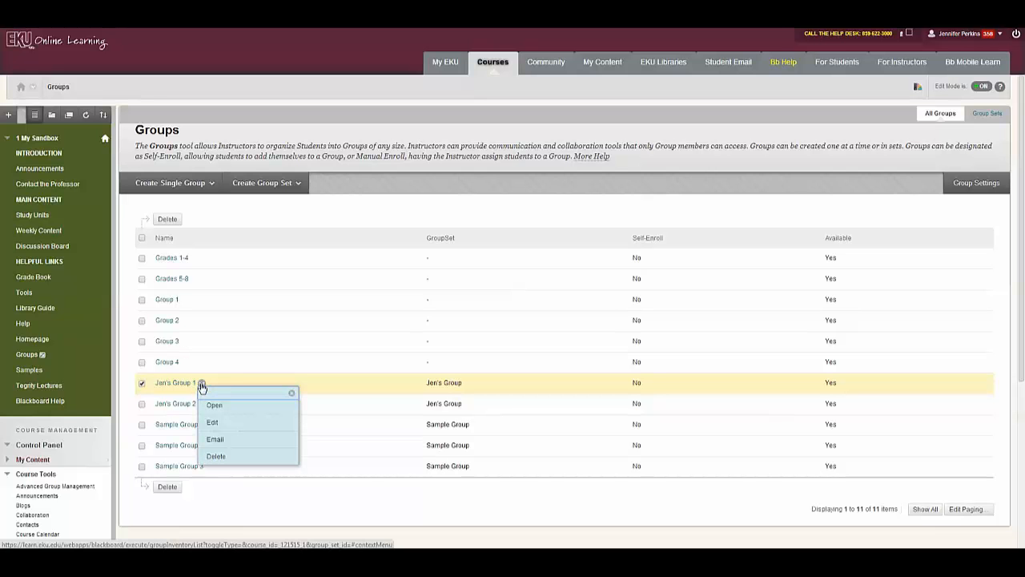
{"action": "left_click", "coordinate": [298, 419]}
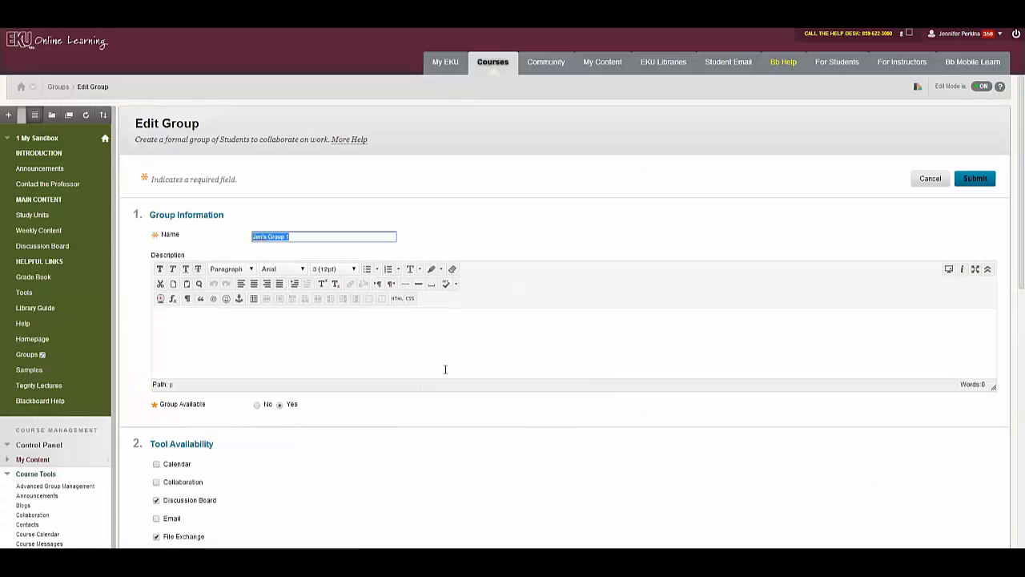
{"action": "scroll", "coordinate": [469, 397], "scroll_direction": "down", "scroll_amount": 2}
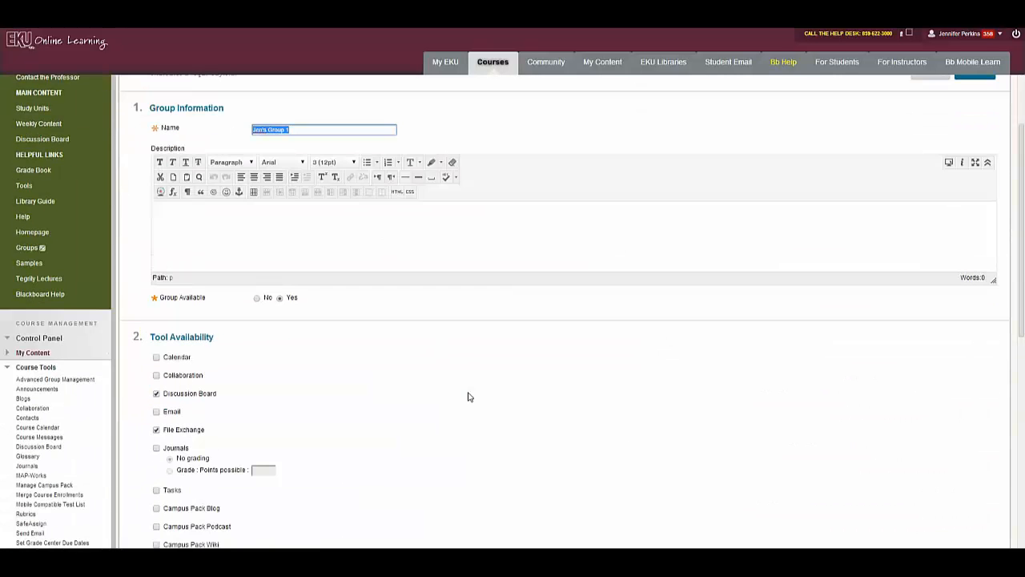
{"action": "scroll", "coordinate": [386, 394], "scroll_direction": "down", "scroll_amount": 2}
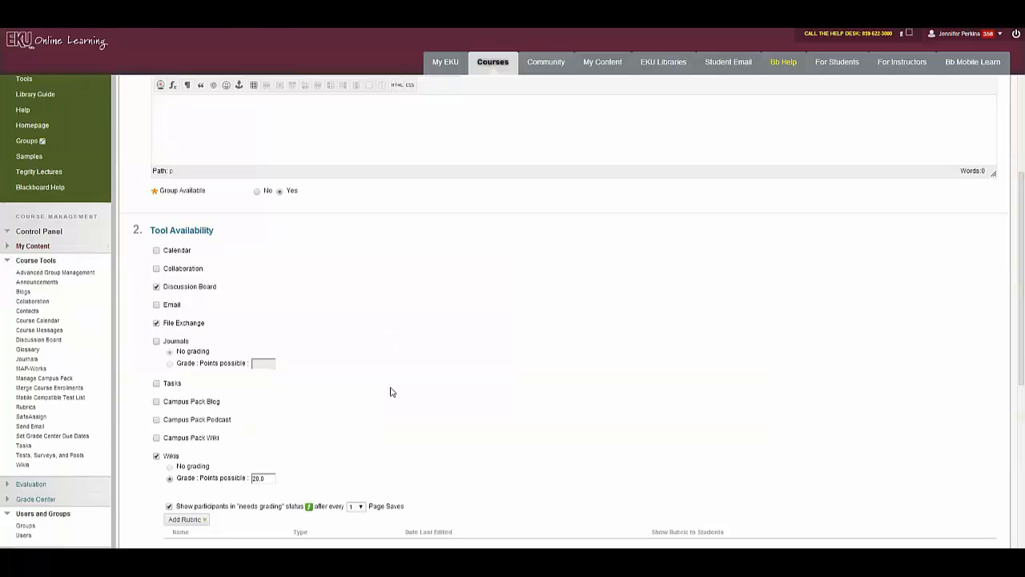
{"action": "scroll", "coordinate": [392, 392], "scroll_direction": "down", "scroll_amount": 1}
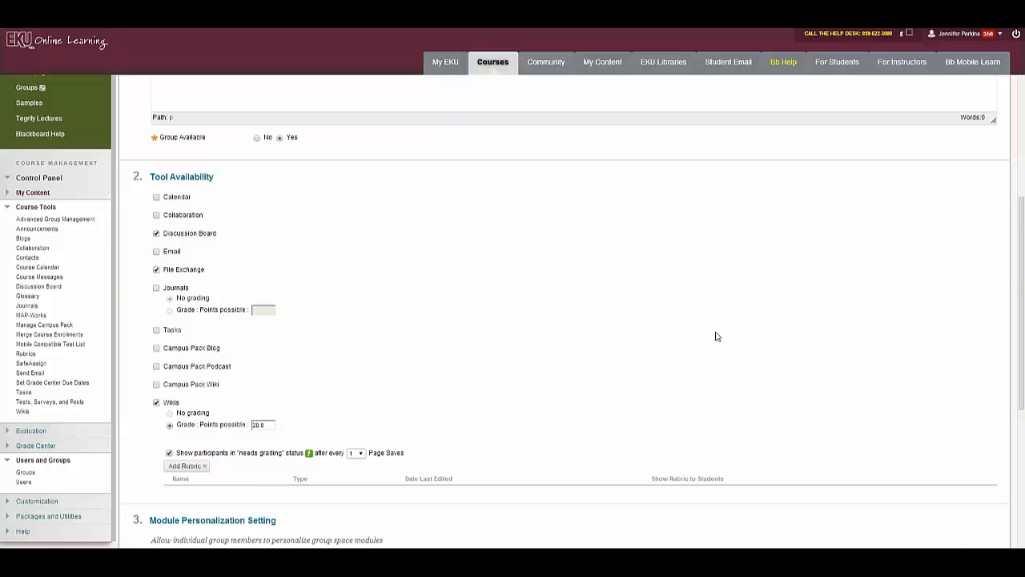
{"action": "scroll", "coordinate": [811, 307], "scroll_direction": "down", "scroll_amount": 1}
{"action": "left_click", "coordinate": [204, 414]}
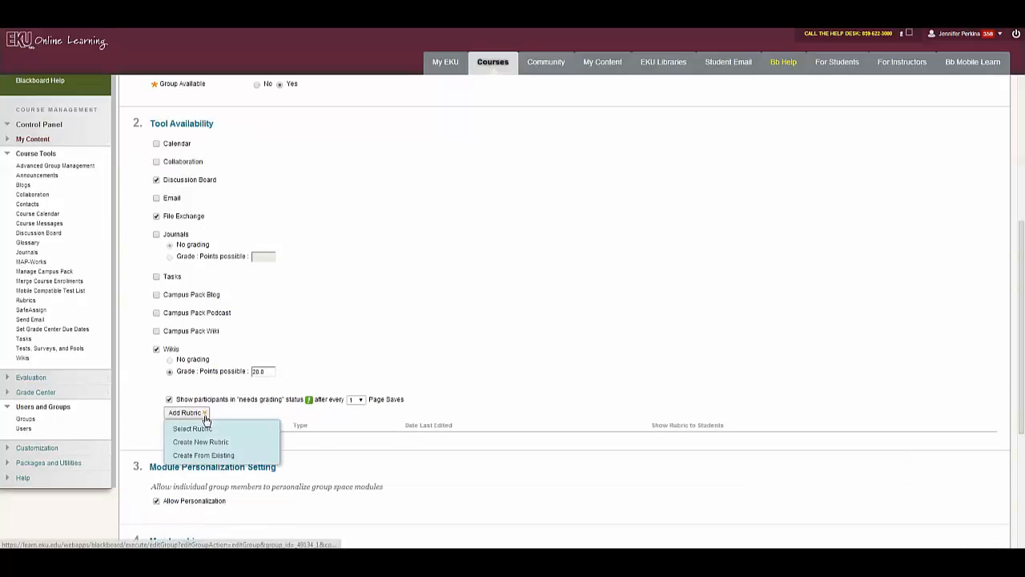
{"action": "left_click", "coordinate": [206, 418]}
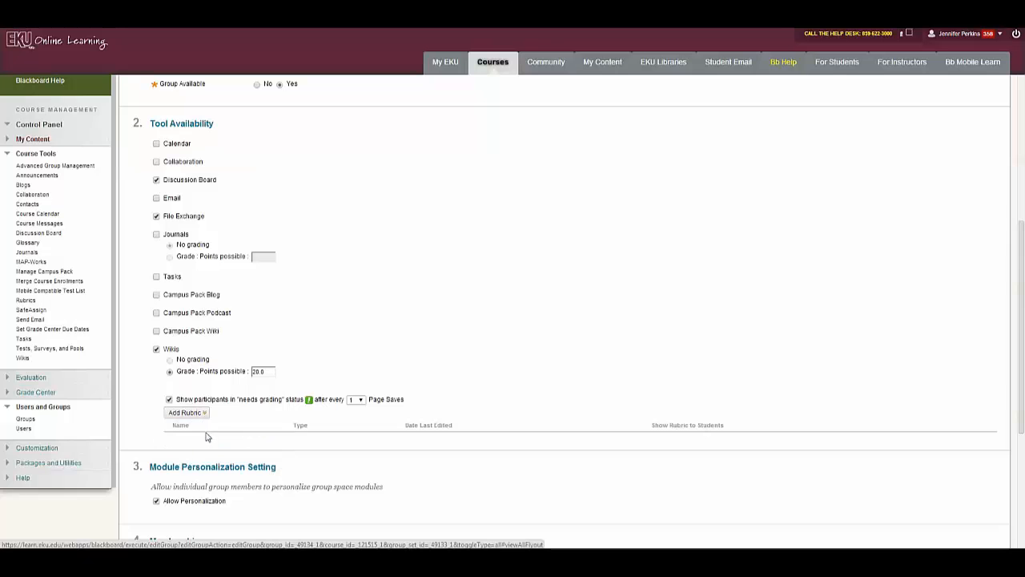
Move the student into the group's Selected Items and submit the group changes
{"action": "scroll", "coordinate": [829, 317], "scroll_direction": "down", "scroll_amount": 5}
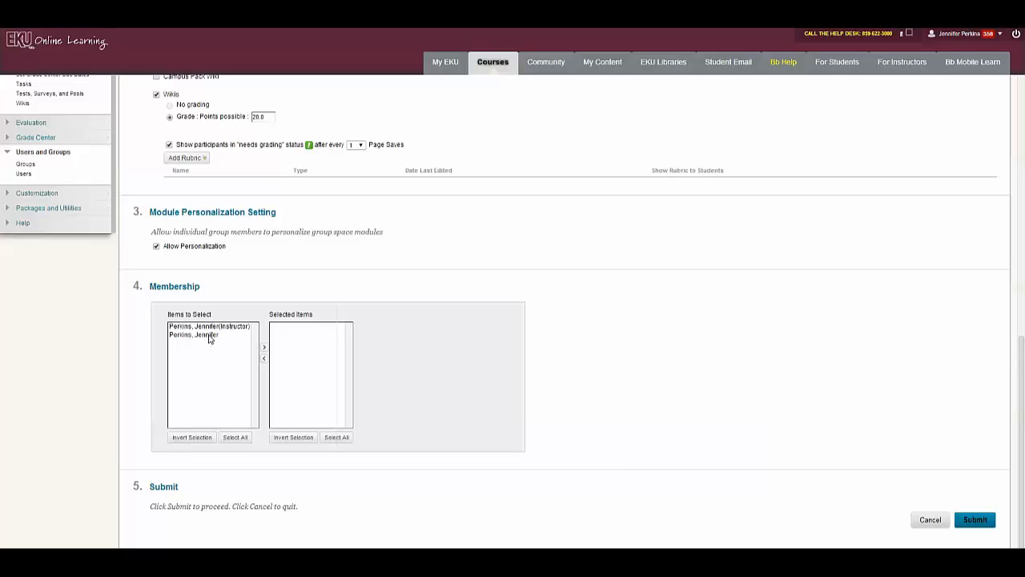
{"action": "left_click", "coordinate": [209, 336]}
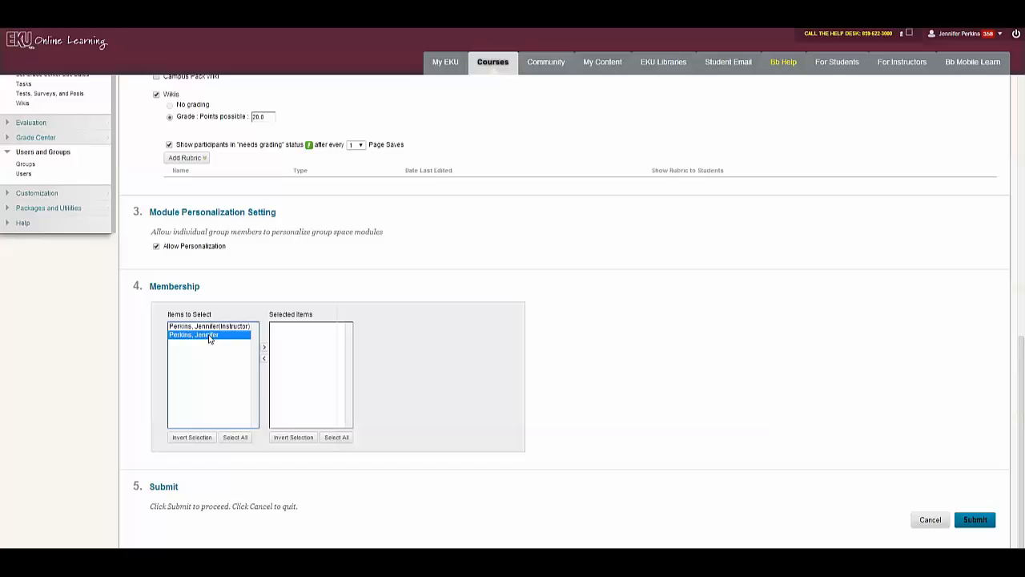
{"action": "left_click", "coordinate": [264, 348]}
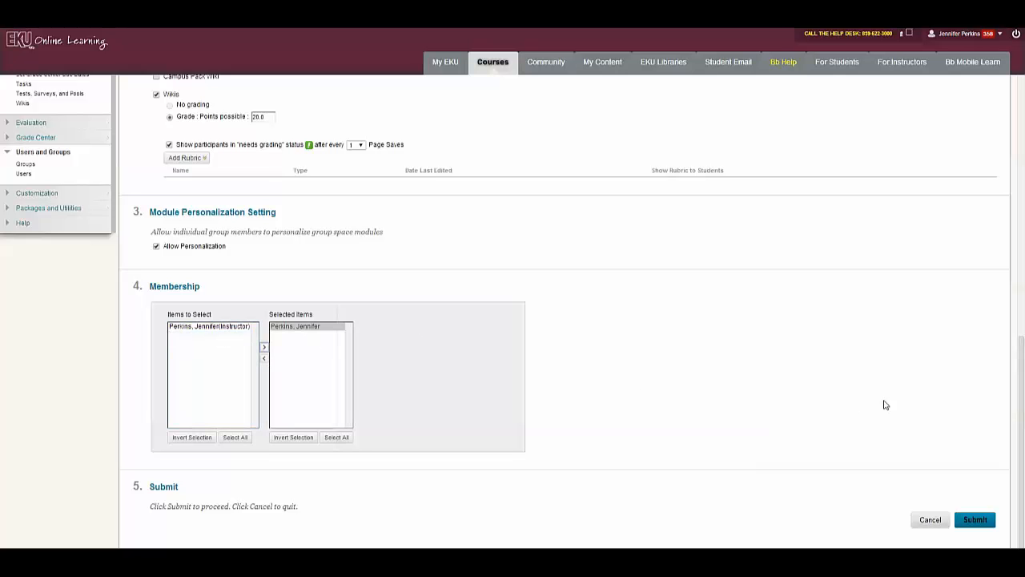
{"action": "left_click", "coordinate": [976, 520]}
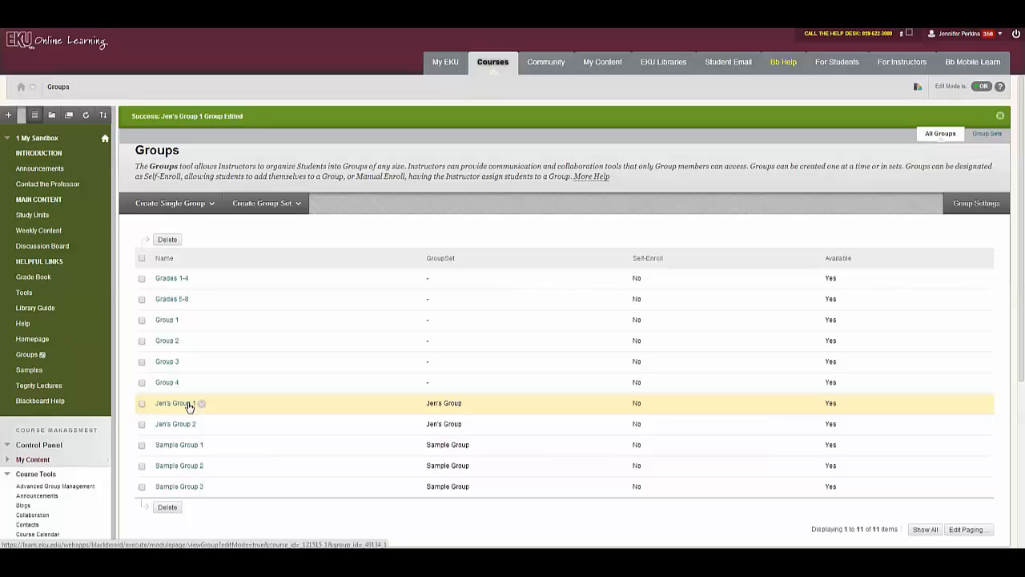
Go to the group's page and open its Group Wiki
{"action": "left_click", "coordinate": [190, 405]}
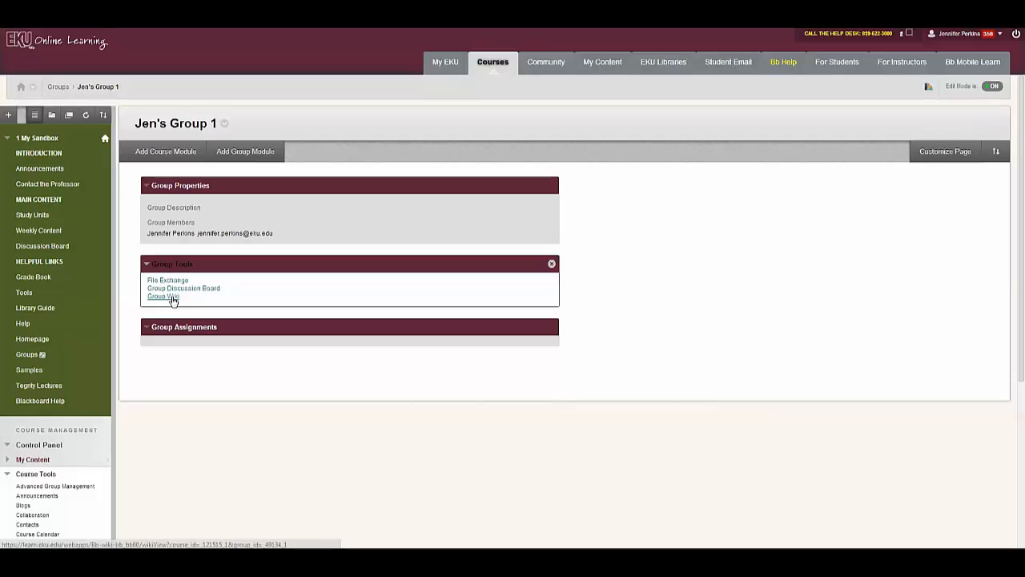
{"action": "left_click", "coordinate": [164, 296]}
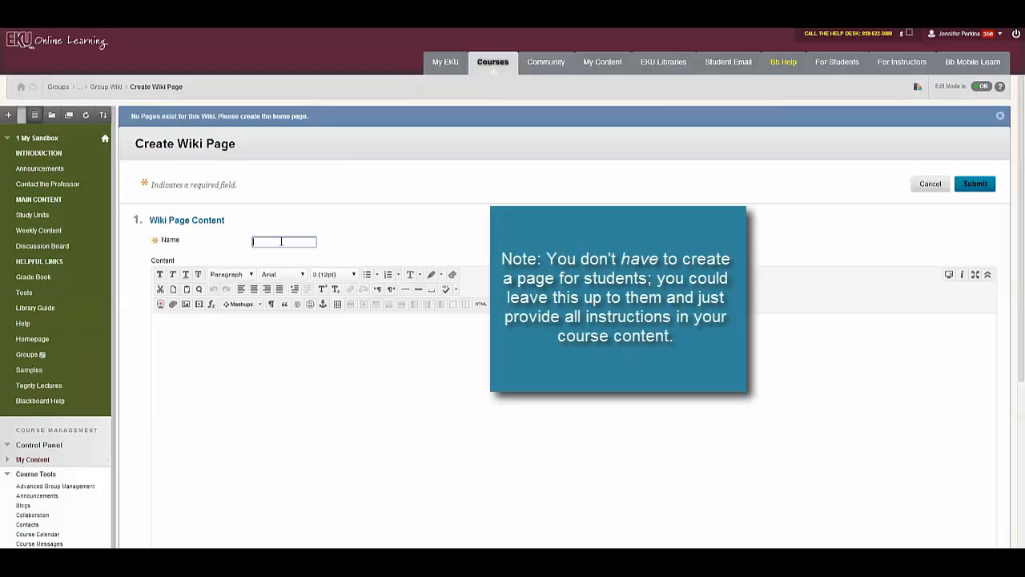
Create the 'Homepage' wiki page reading 'Students, each of you needs to contribute to this by ....'
{"action": "type", "text": "Homepage"}
{"action": "left_click", "coordinate": [313, 337]}
{"action": "type", "text": "C"}
{"action": "type", "text": "ach student"}
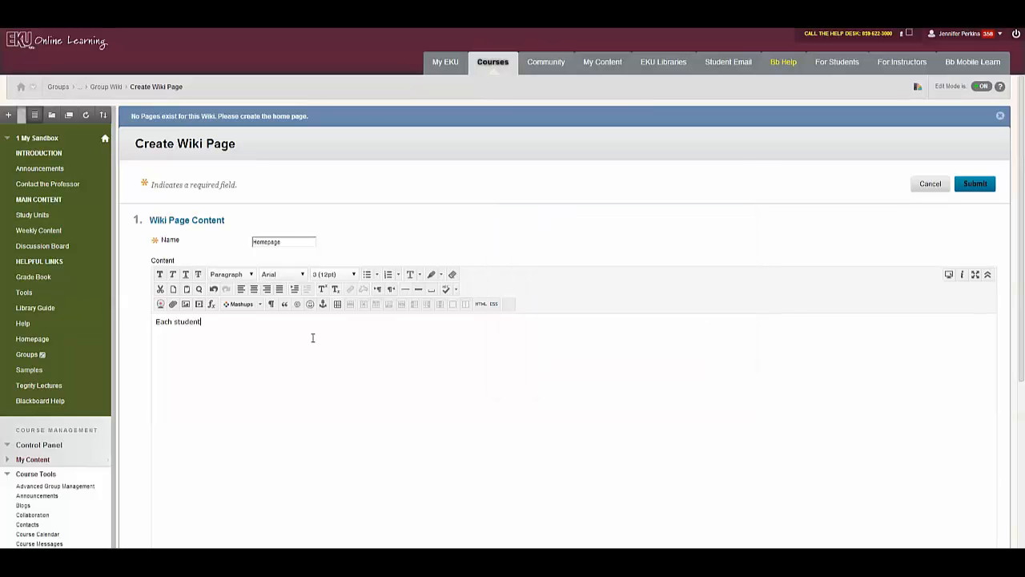
{"action": "key", "text": "BackSpace"}
{"action": "key", "text": "BackSpace"}
{"action": "key", "text": "BackSpace"}
{"action": "key", "text": "BackSpace"}
{"action": "key", "text": "BackSpace"}
{"action": "key", "text": "BackSpace"}
{"action": "key", "text": "BackSpace"}
{"action": "key", "text": "BackSpace"}
{"action": "key", "text": "BackSpace"}
{"action": "key", "text": "BackSpace"}
{"action": "key", "text": "BackSpace"}
{"action": "key", "text": "BackSpace"}
{"action": "type", "text": "Students, each o fyou"}
{"action": "key", "text": "BackSpace"}
{"action": "key", "text": "BackSpace"}
{"action": "key", "text": "BackSpace"}
{"action": "key", "text": "BackSpace"}
{"action": "key", "text": "BackSpace"}
{"action": "key", "text": "BackSpace"}
{"action": "type", "text": "f you needs "}
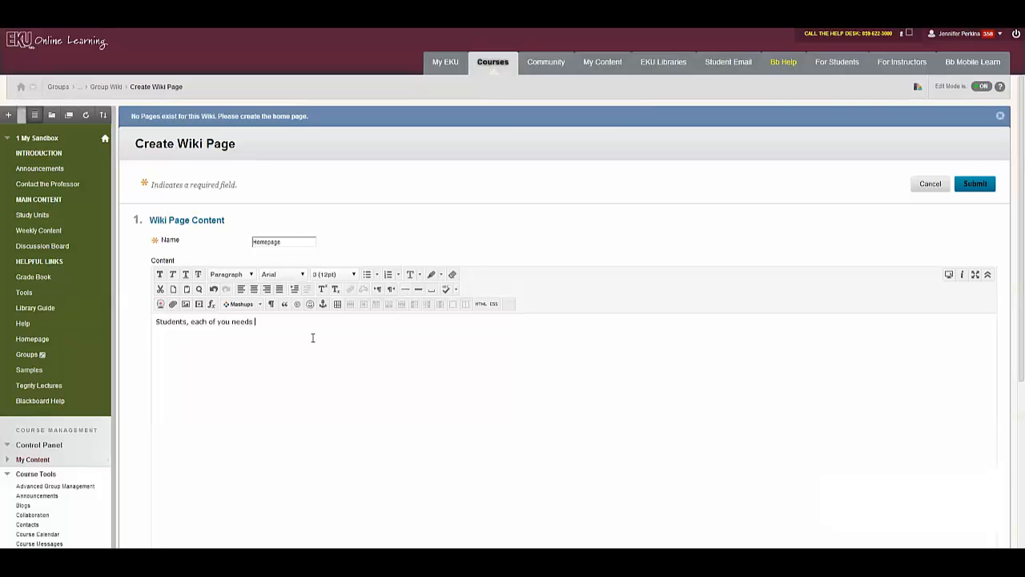
{"action": "type", "text": "to contribute to this by ...."}
{"action": "scroll", "coordinate": [777, 291], "scroll_direction": "down", "scroll_amount": 3}
{"action": "scroll", "coordinate": [778, 292], "scroll_direction": "down", "scroll_amount": 2}
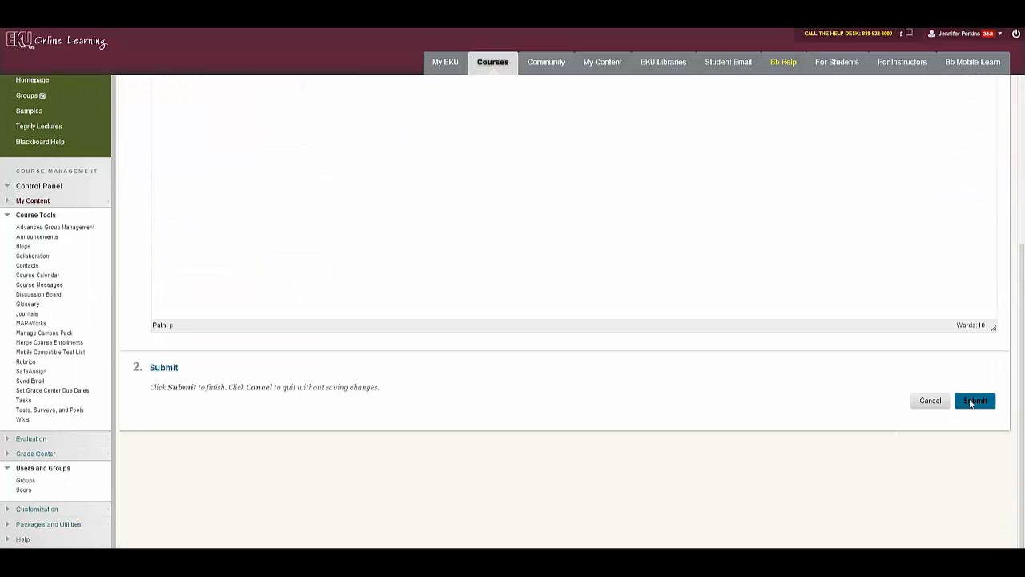
{"action": "left_click", "coordinate": [976, 400]}
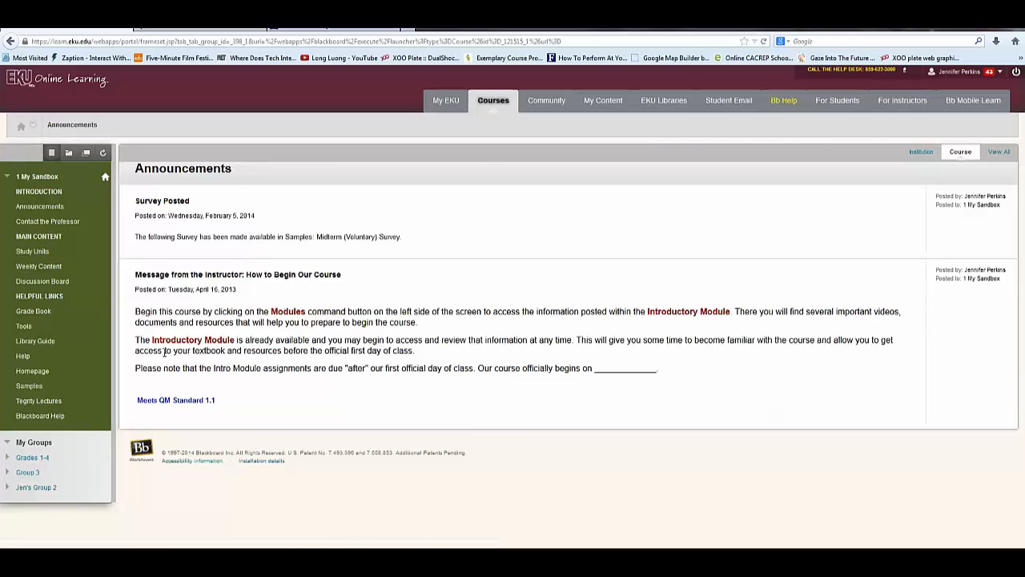
Expand the group under My Groups and open its Group Wiki Homepage
{"action": "left_click", "coordinate": [758, 57]}
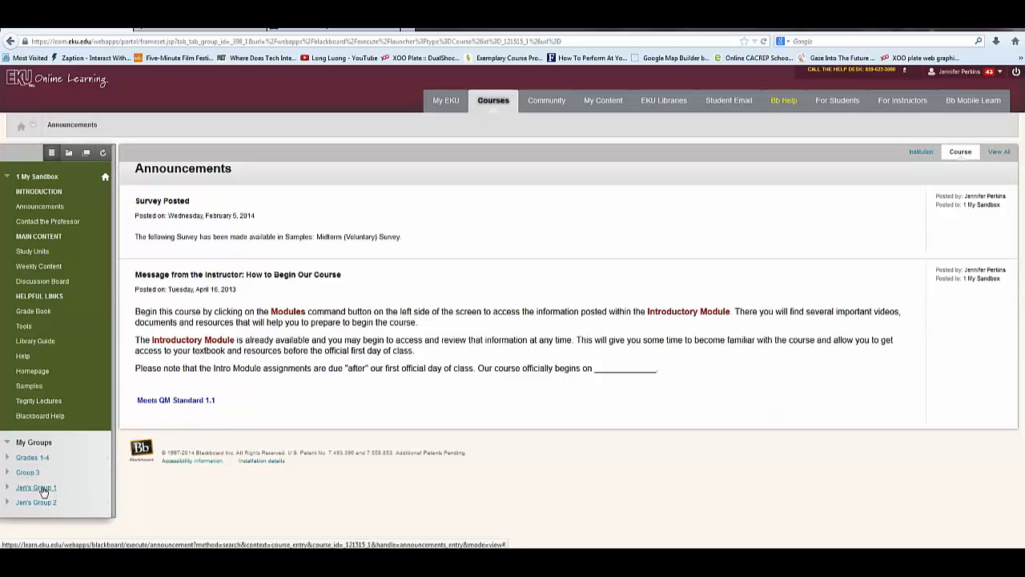
{"action": "left_click", "coordinate": [42, 489]}
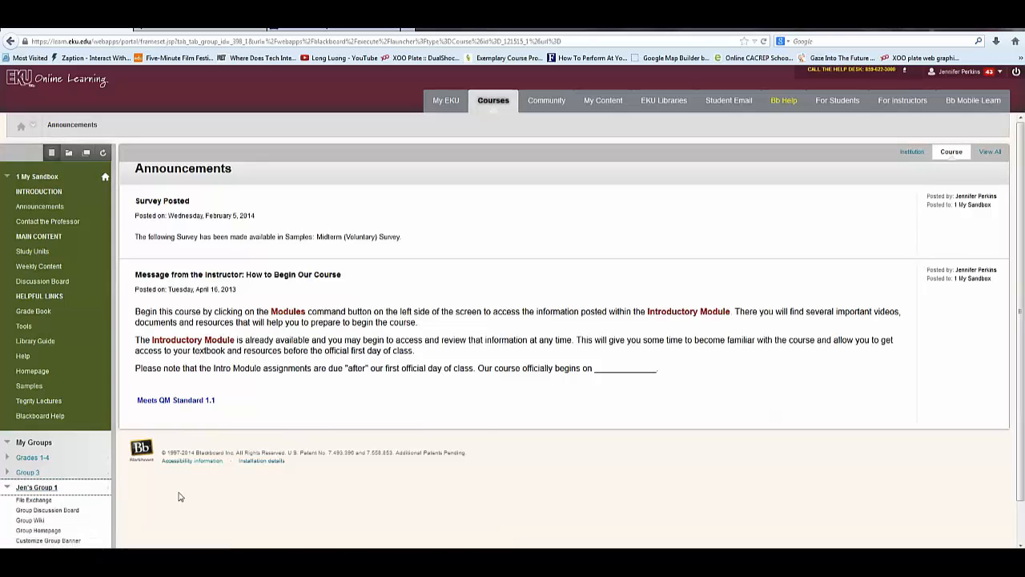
{"action": "left_click", "coordinate": [30, 520]}
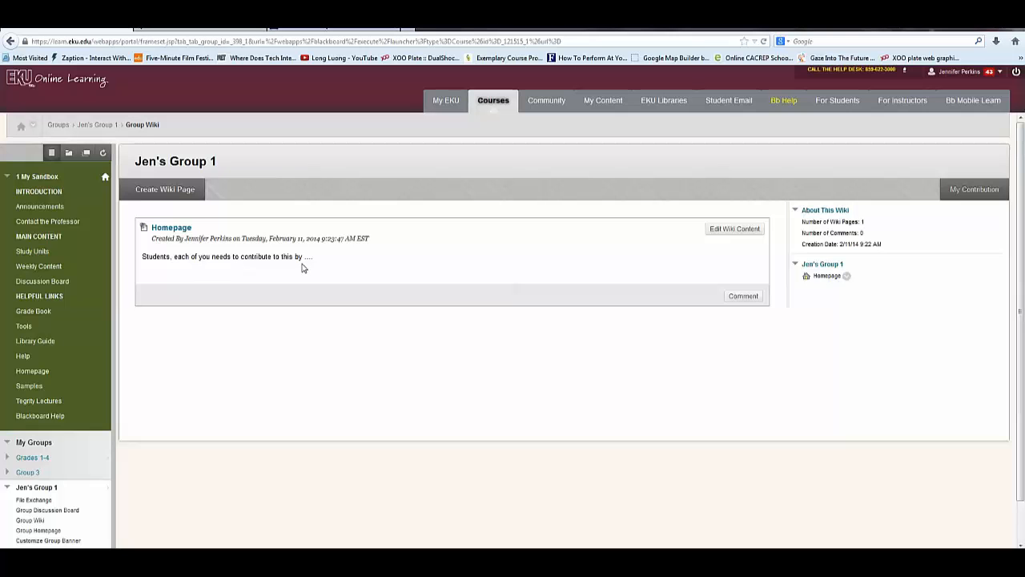
Add a line with the student's name and 'My contribution is ....' below the instructions, then save
{"action": "left_click", "coordinate": [717, 233]}
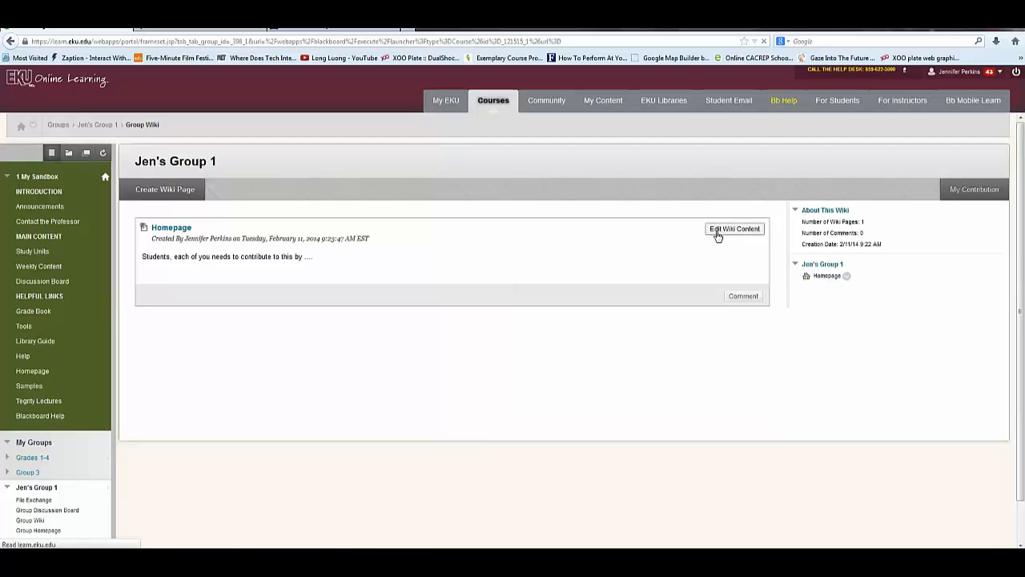
{"action": "left_click", "coordinate": [378, 359]}
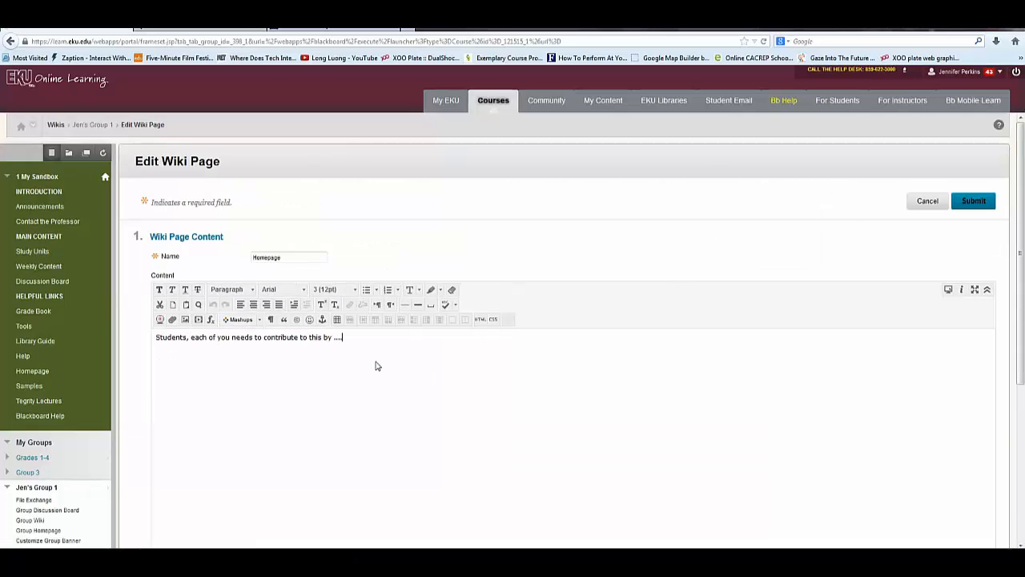
{"action": "key", "text": "Return"}
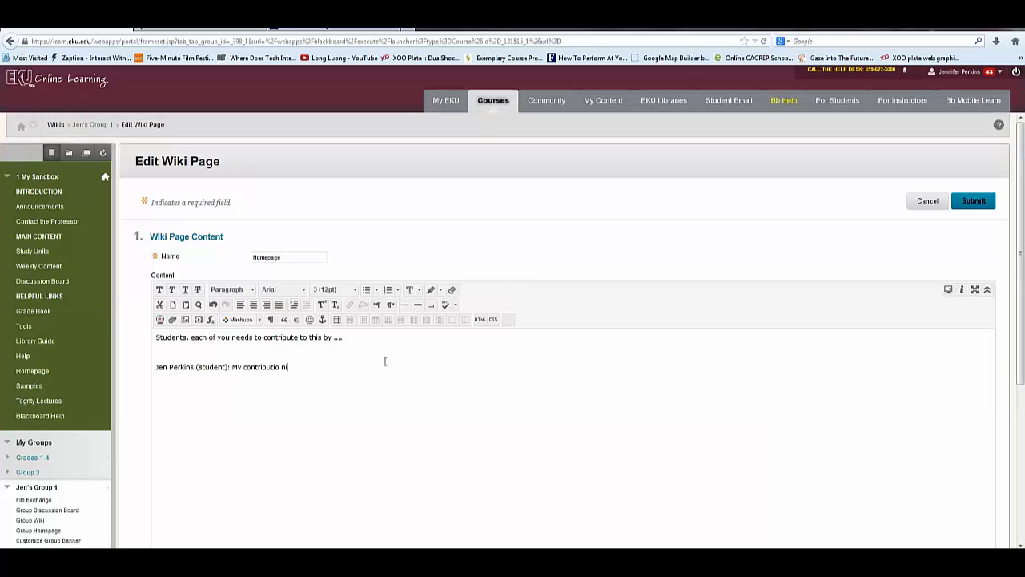
{"action": "left_click", "coordinate": [977, 201]}
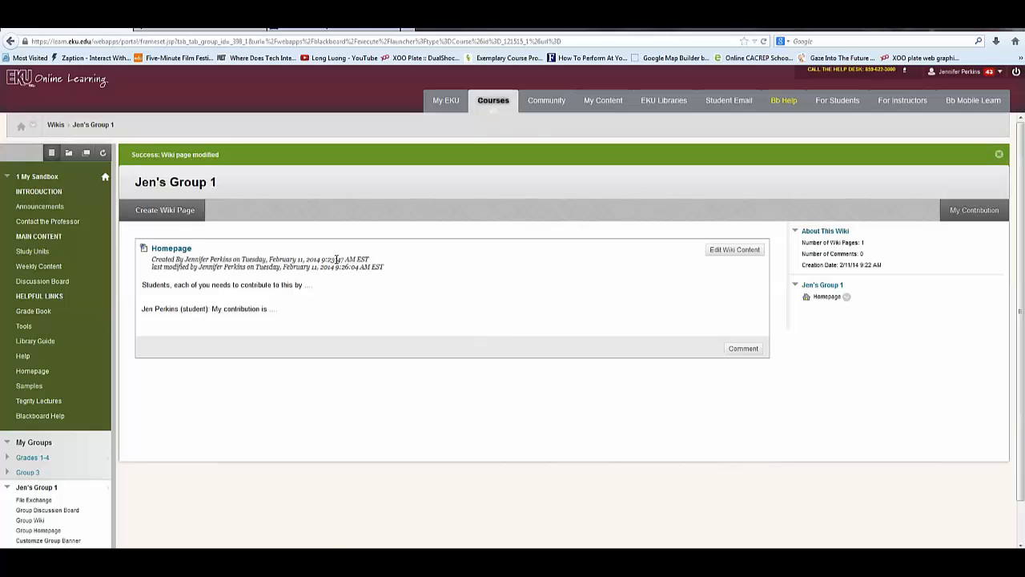
Create a wiki page named 'Bibliography' with the content 'Starting my bibliography ...'
{"action": "left_click", "coordinate": [166, 212]}
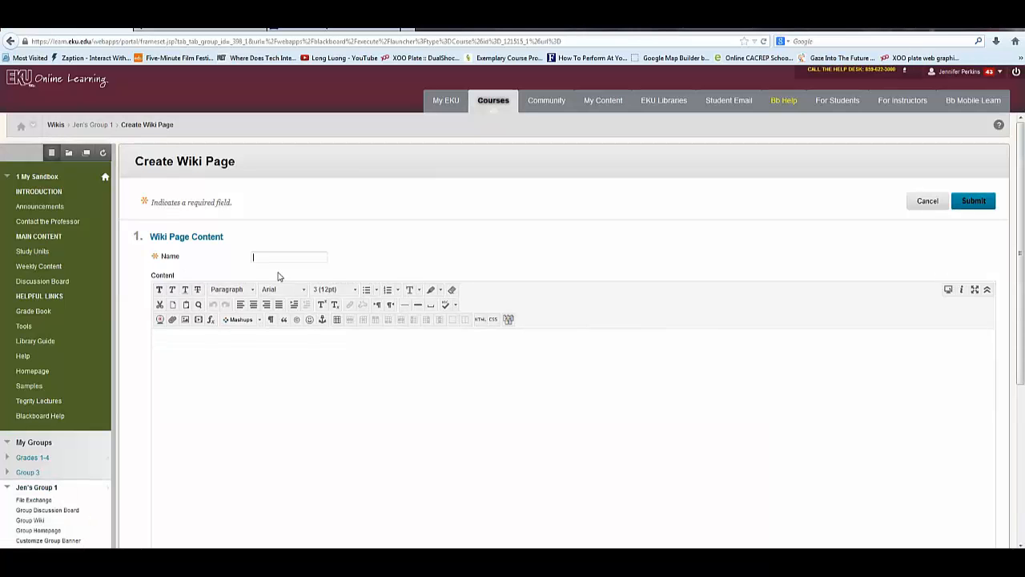
{"action": "type", "text": "B"}
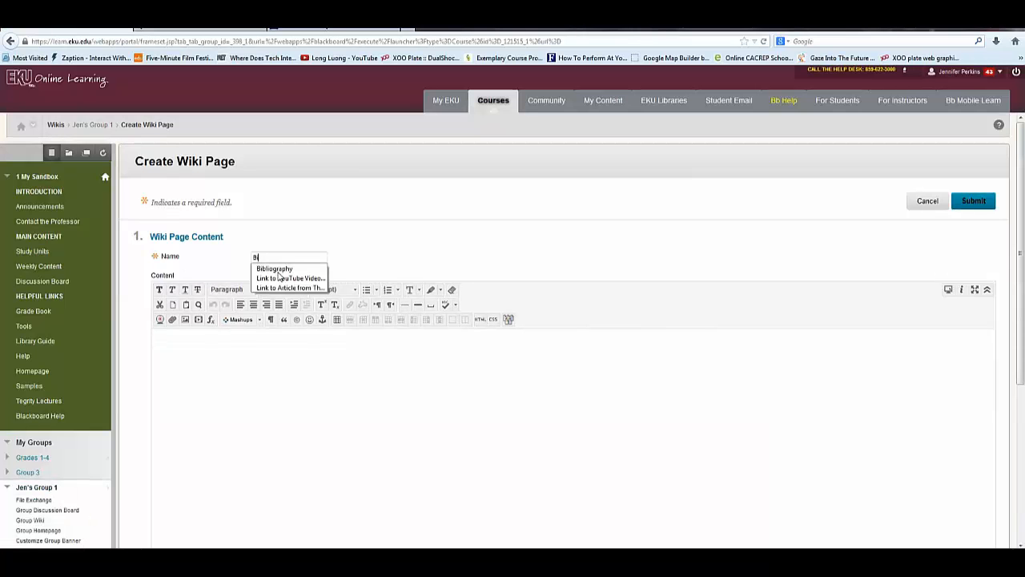
{"action": "left_click", "coordinate": [280, 269]}
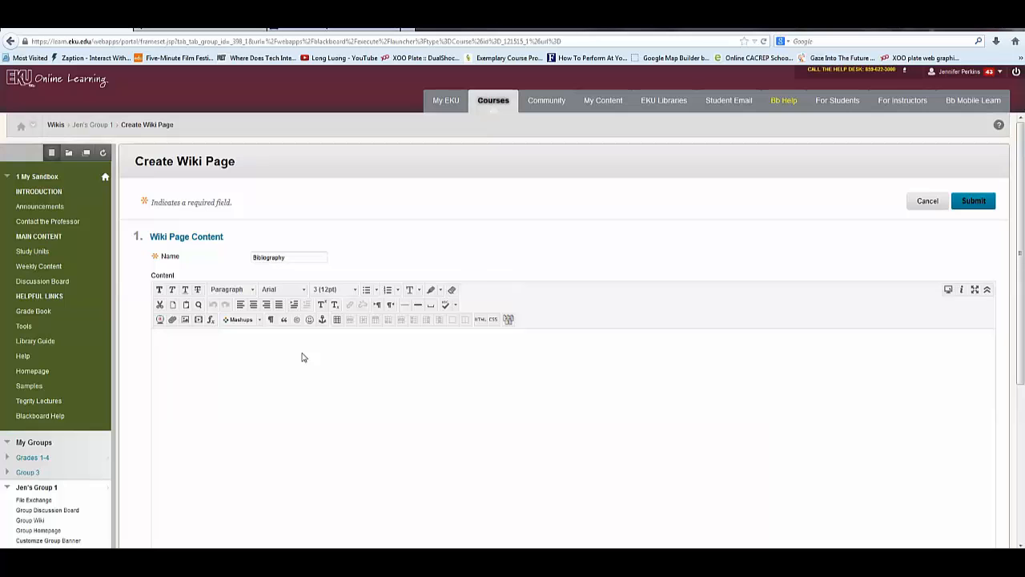
{"action": "left_click", "coordinate": [303, 358]}
{"action": "type", "text": "STra"}
{"action": "key", "text": "BackSpace"}
{"action": "key", "text": "BackSpace"}
{"action": "key", "text": "BackSpace"}
{"action": "type", "text": "tarining my bibliography"}
{"action": "left_click", "coordinate": [971, 202]}
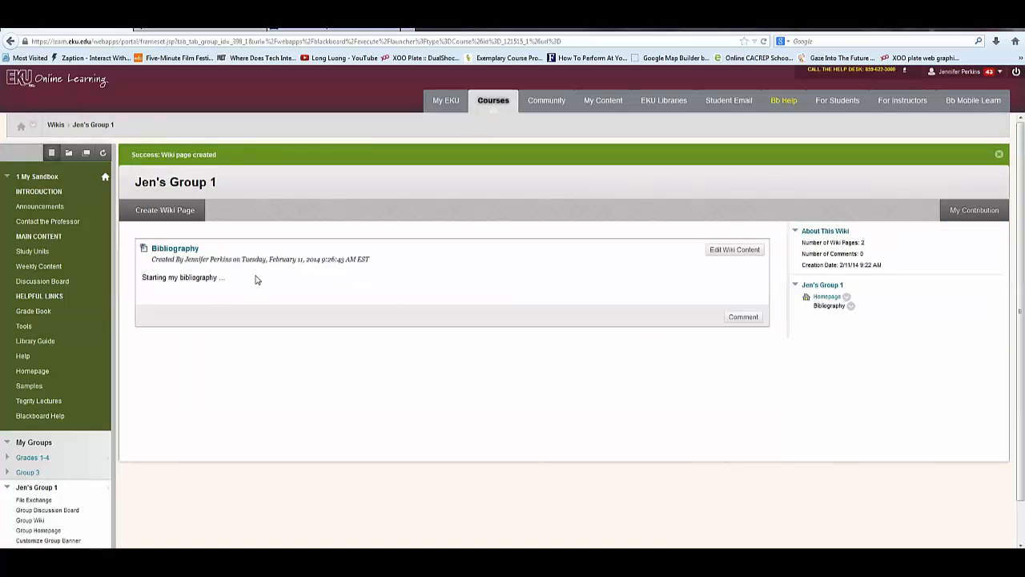
{"action": "left_click", "coordinate": [826, 297]}
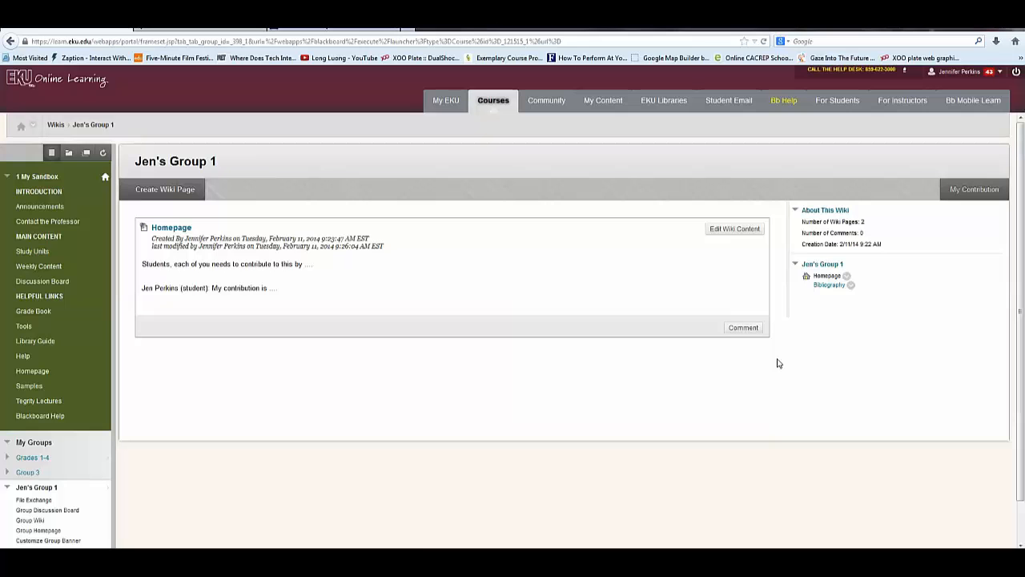
{"action": "left_click", "coordinate": [831, 286]}
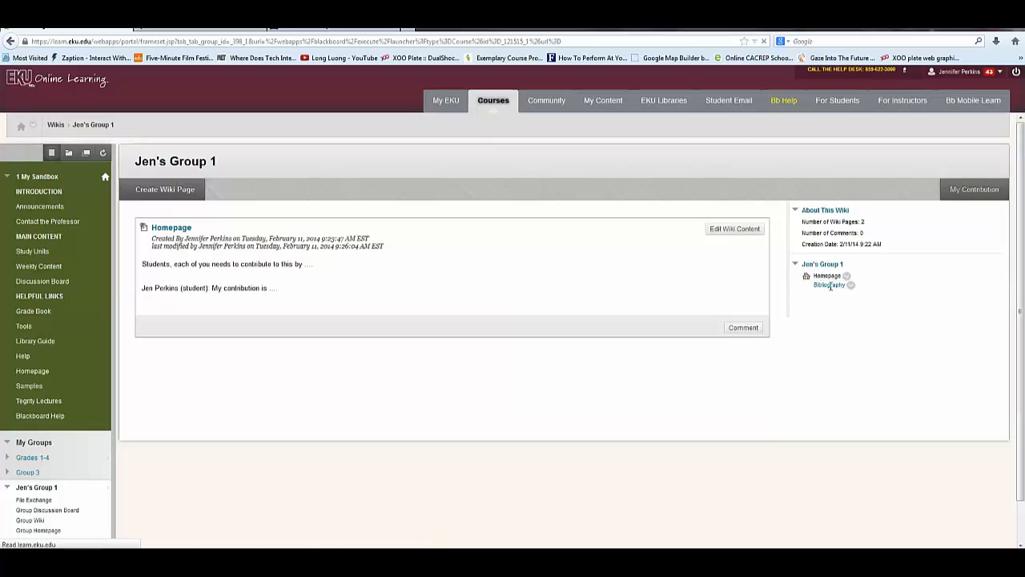